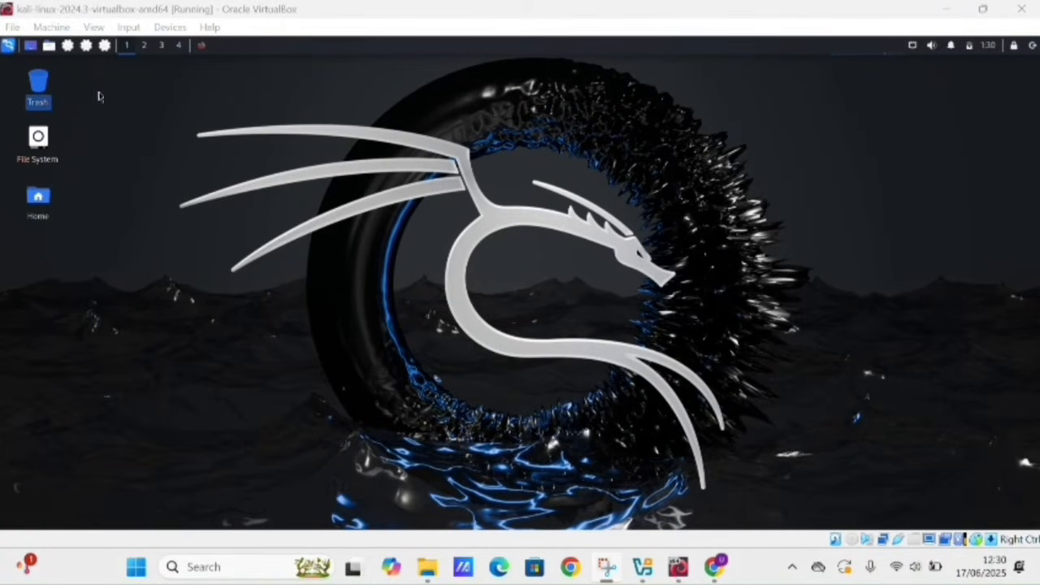
- Launch Wireshark from the Kali menu and start a live capture on eth0
click(8, 47)
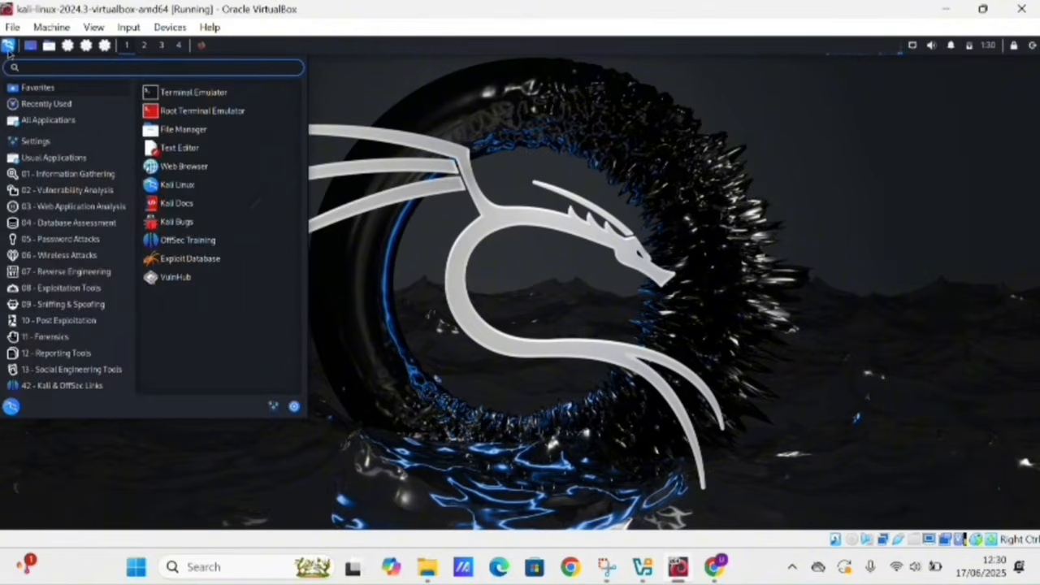
text(wire)
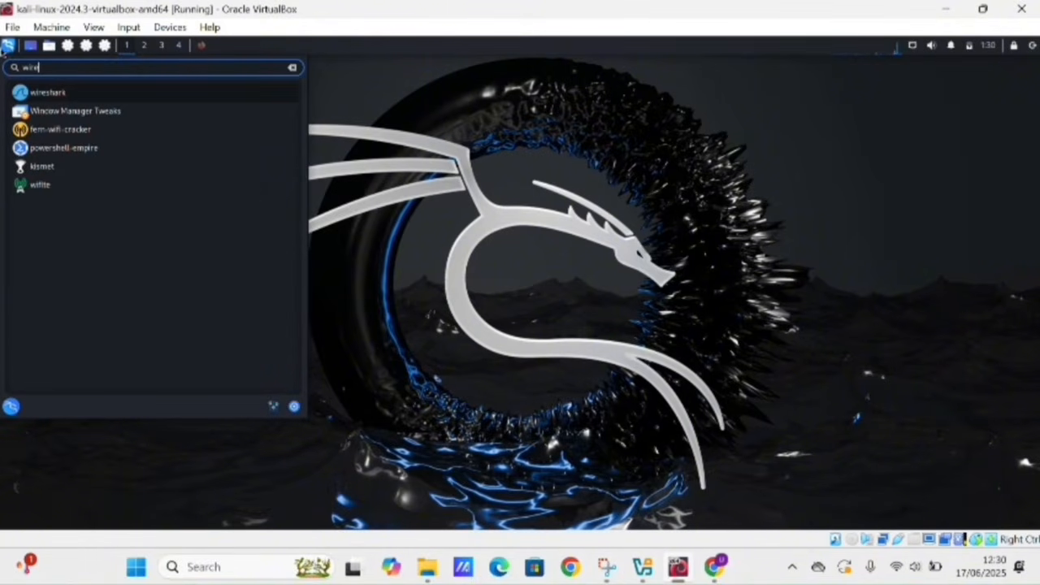
click(69, 94)
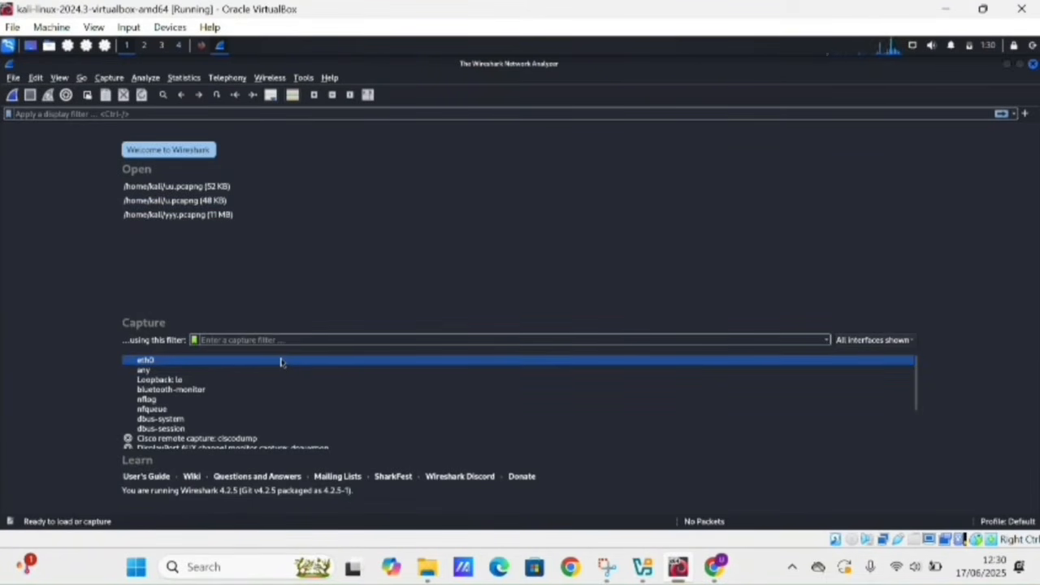
double_click(280, 362)
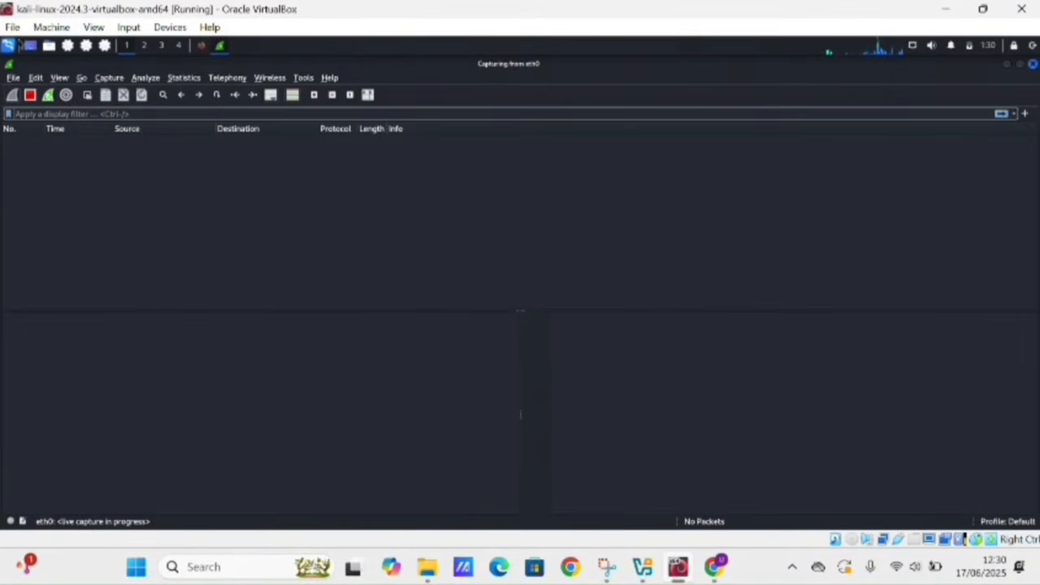
- Launch Firefox ESR from the Kali application menu
click(7, 45)
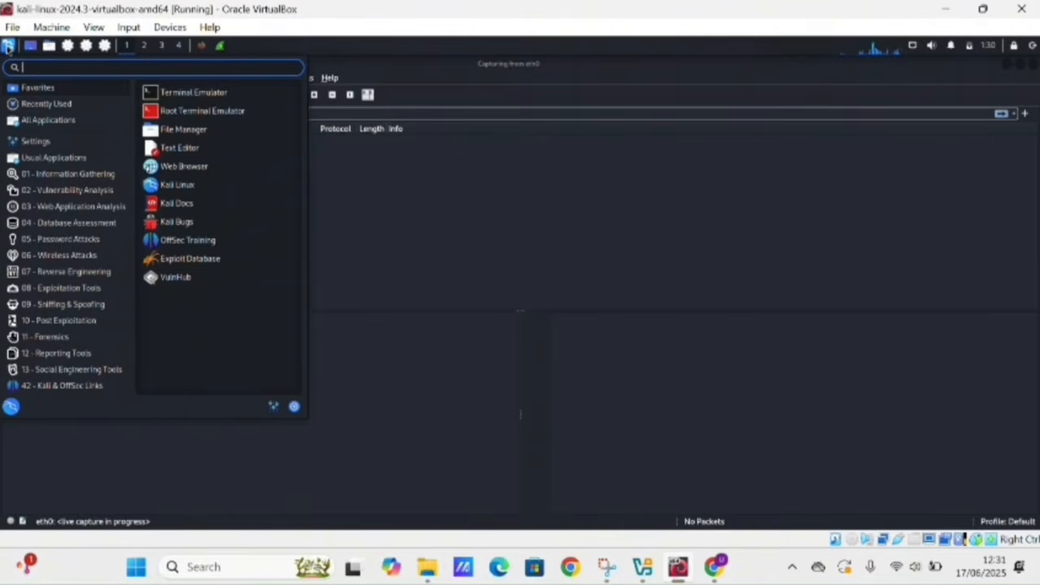
text(fire)
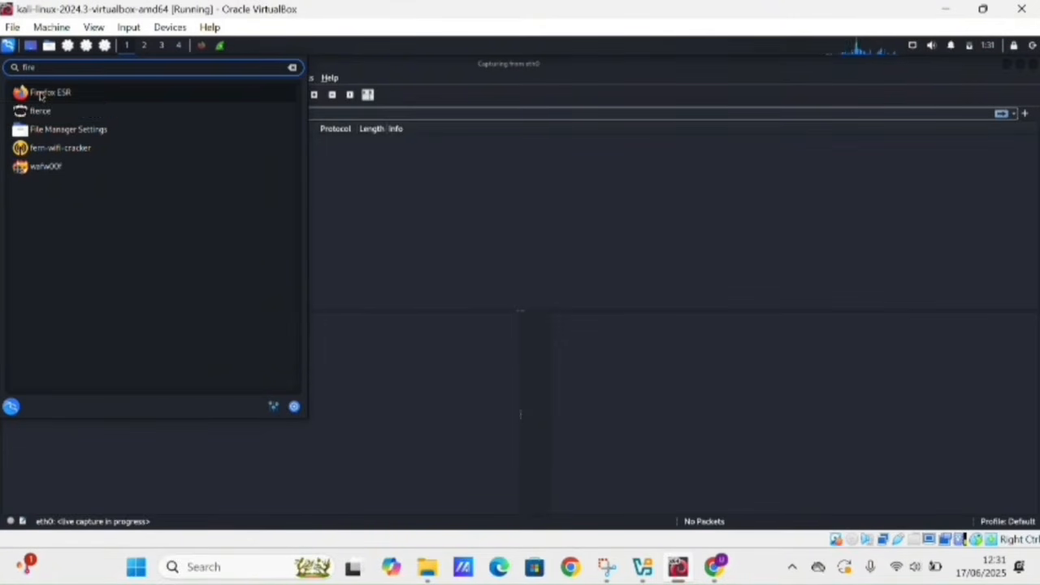
click(40, 96)
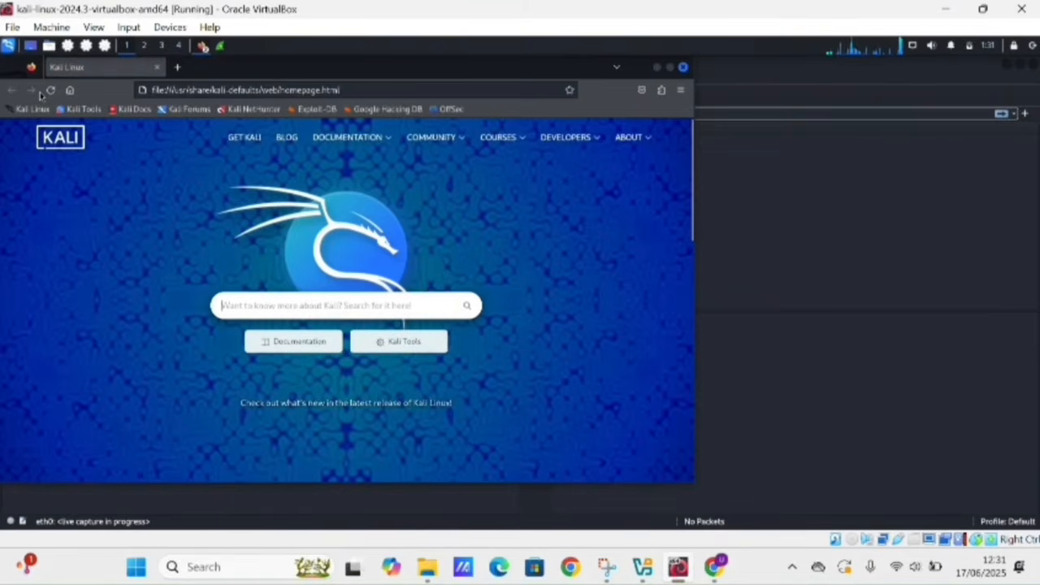
- Load the testphp.vulnweb.com/login.php page from the address bar
click(379, 88)
key(BackSpace)
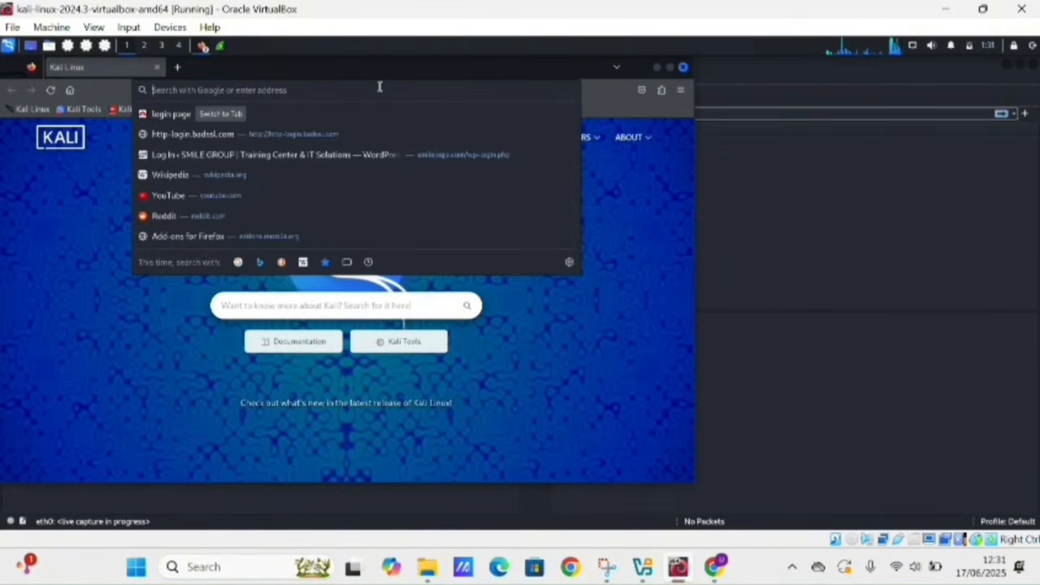
text(htt)
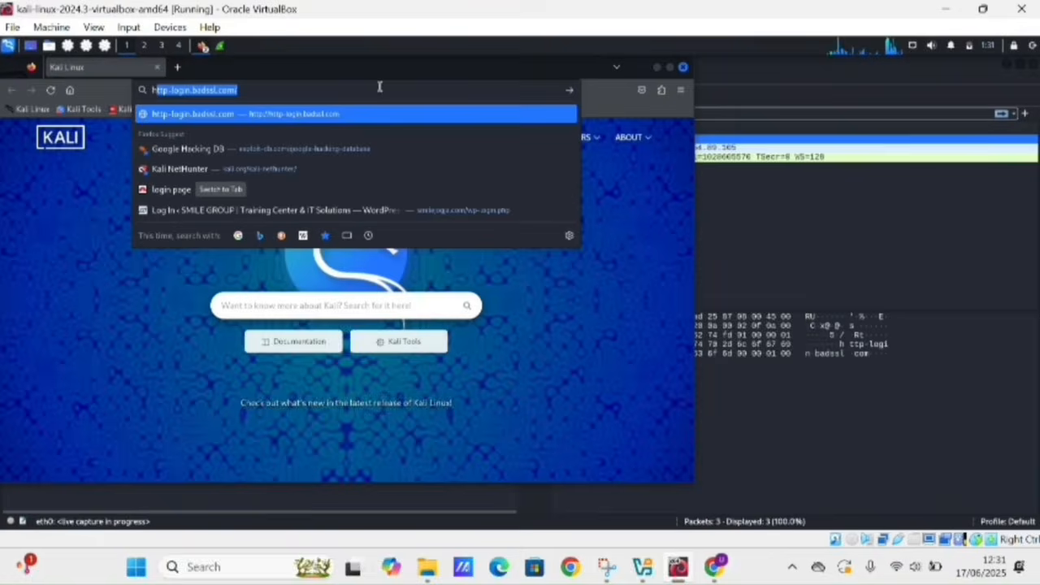
text(p)
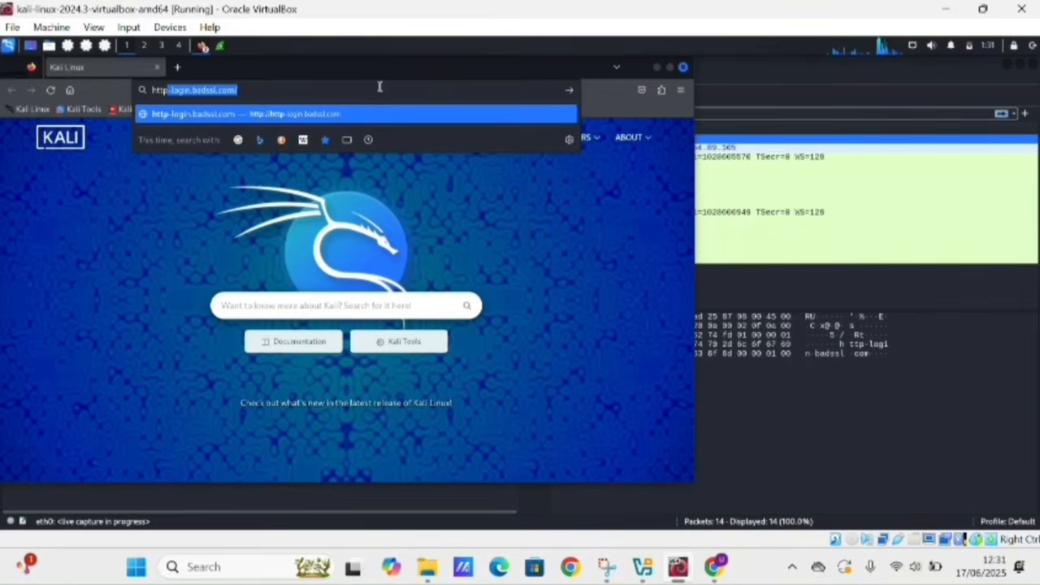
text(:/)
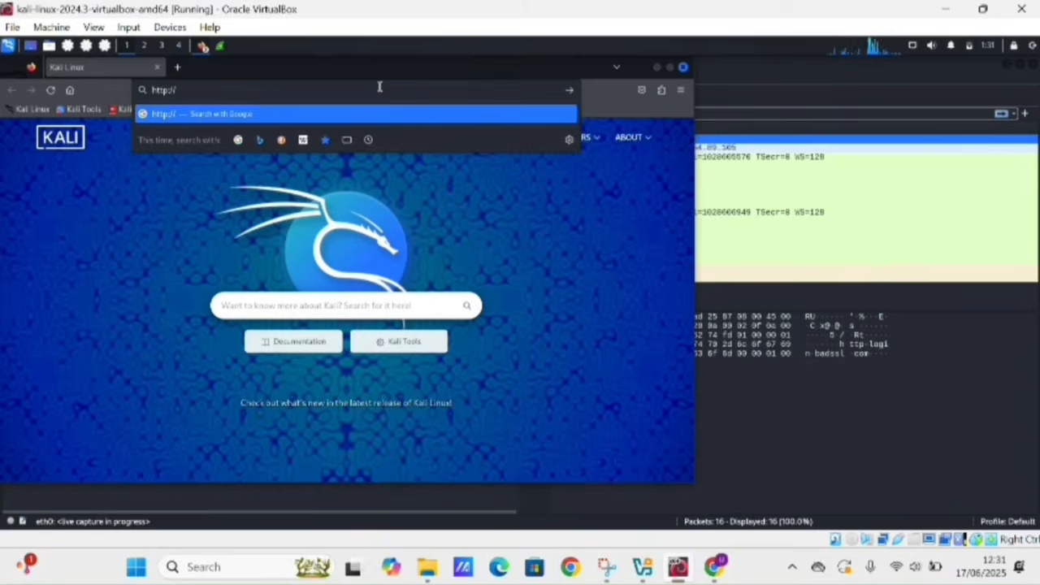
text(/tes)
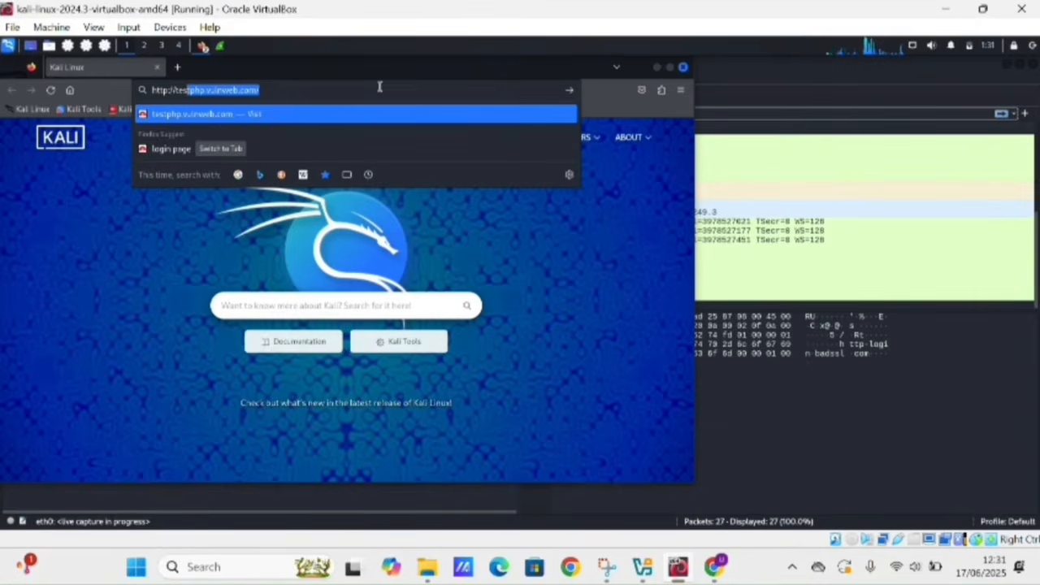
text(php)
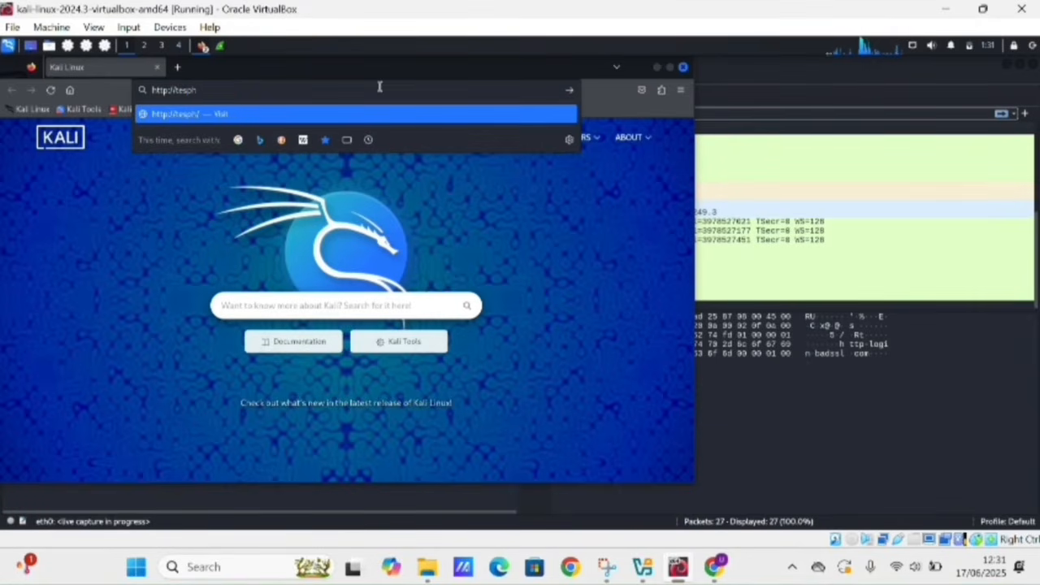
key(BackSpace)
key(BackSpace)
key(BackSpace)
key(BackSpace)
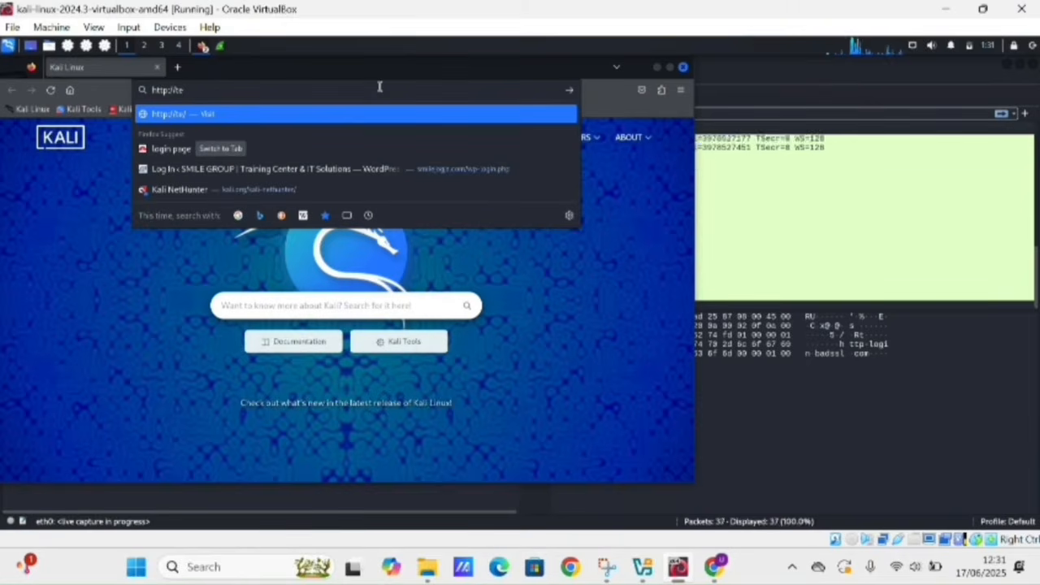
text(stphp.v)
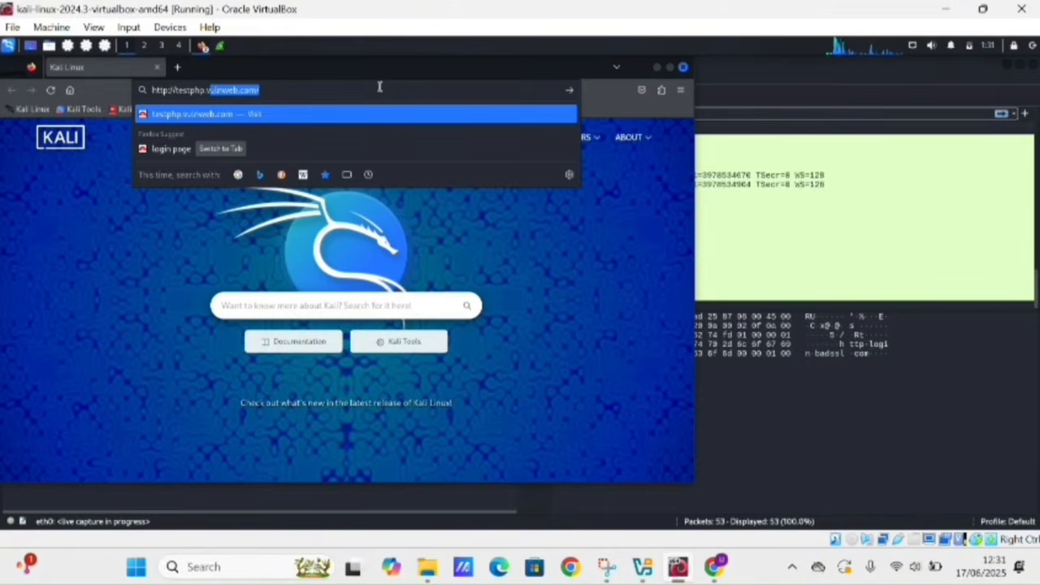
text(u)
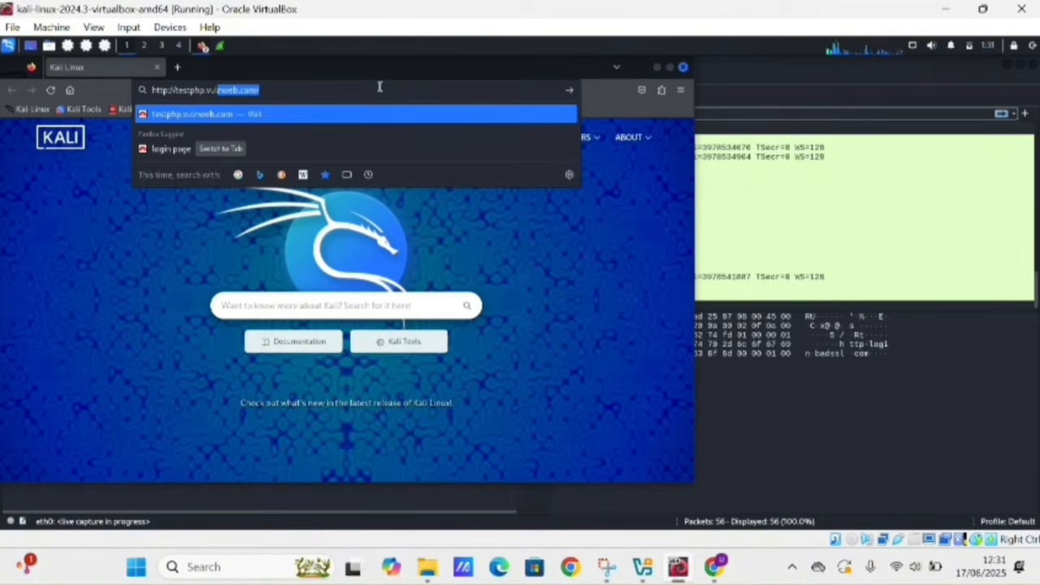
text(ln5)
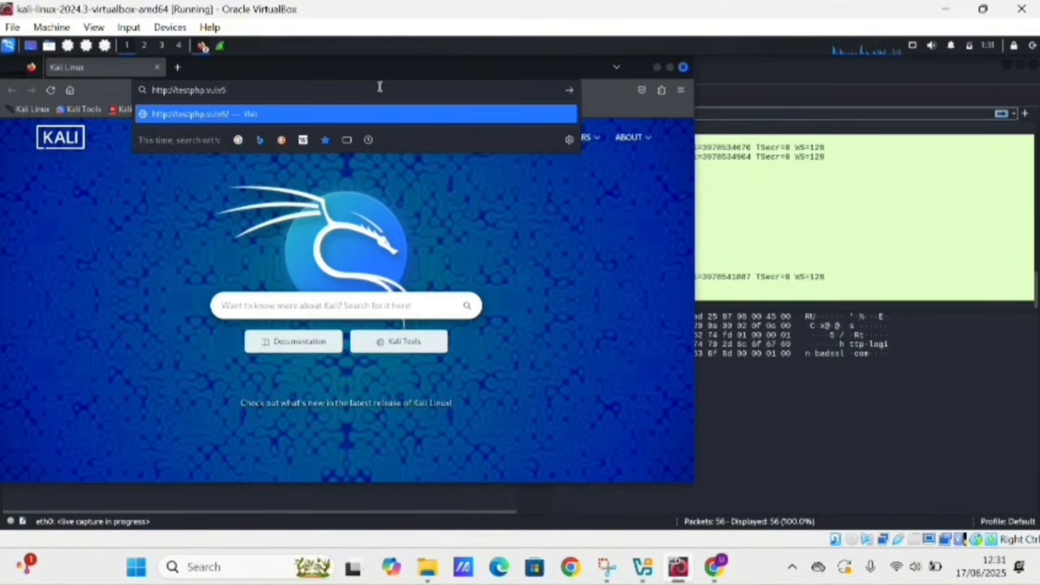
key(BackSpace)
key(BackSpace)
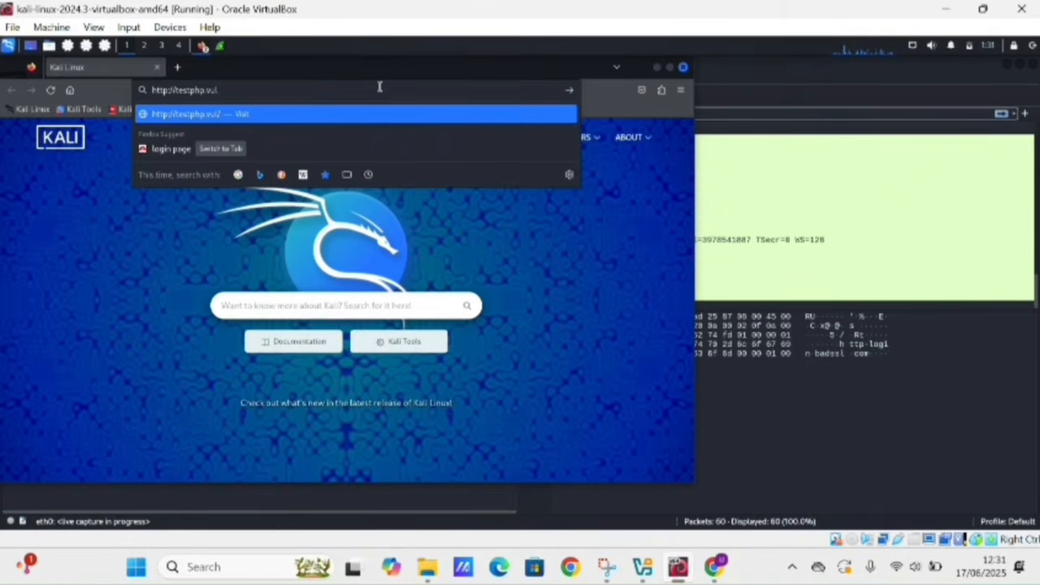
text(nwe)
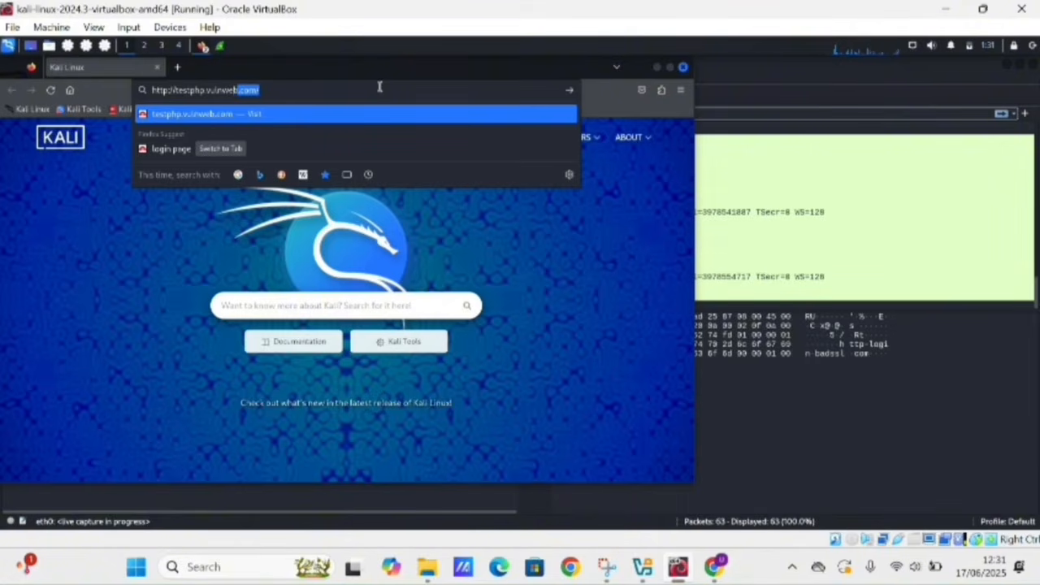
text(b.com/)
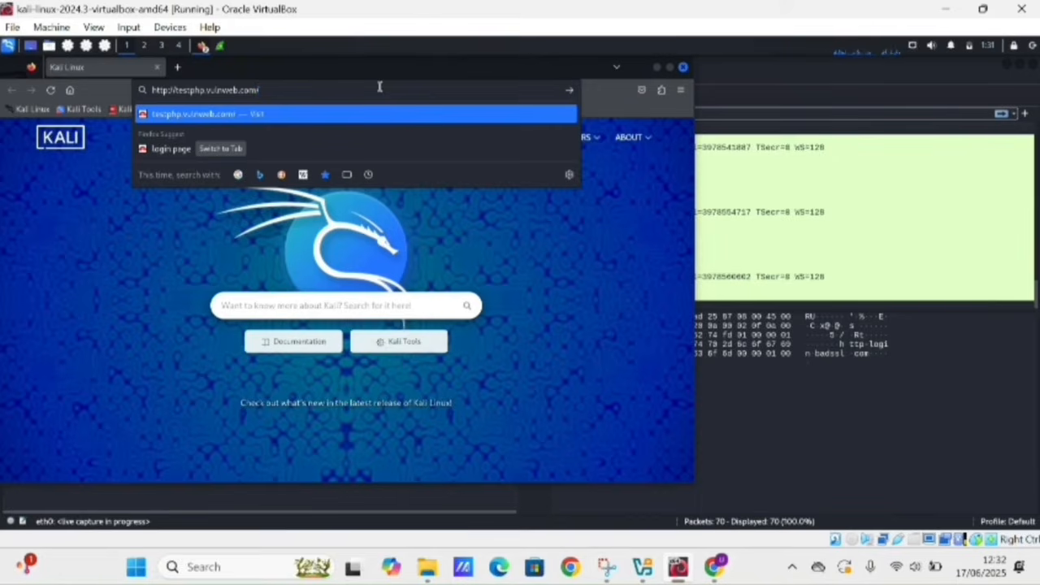
text(login.)
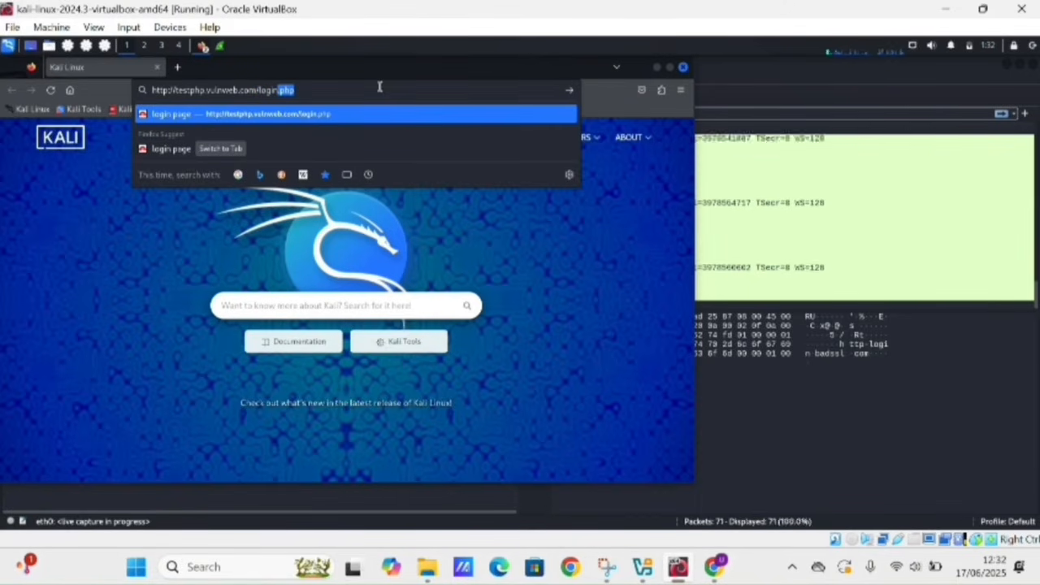
key(Return)
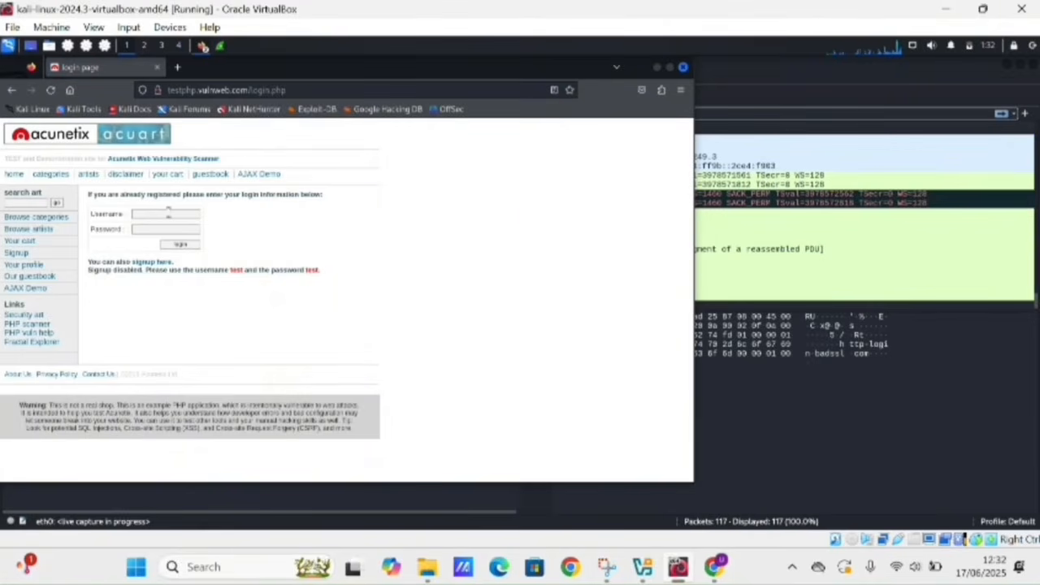
- Enter a test username and password into the login form
click(171, 212)
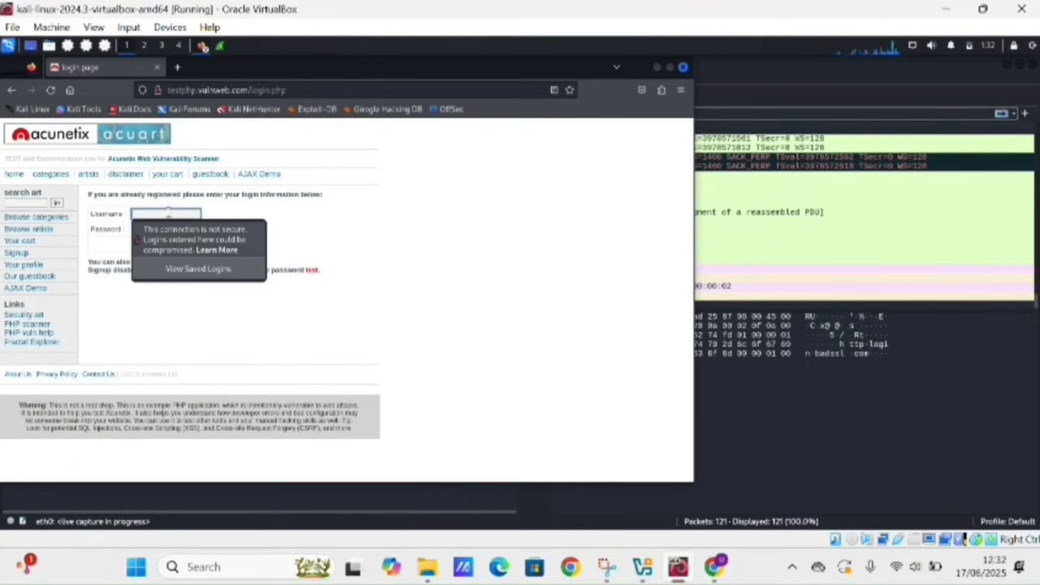
text(t)
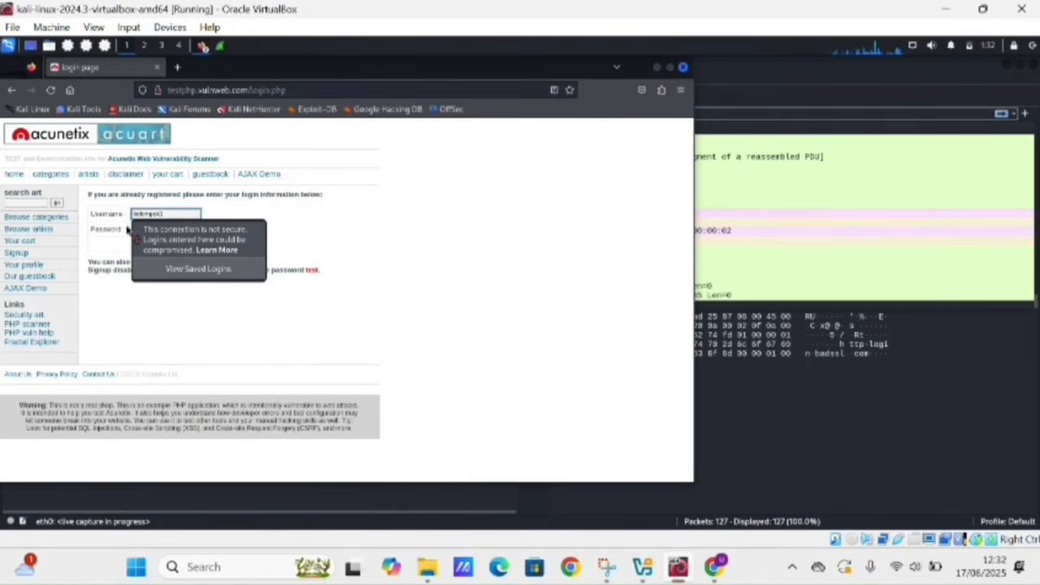
click(128, 230)
click(137, 228)
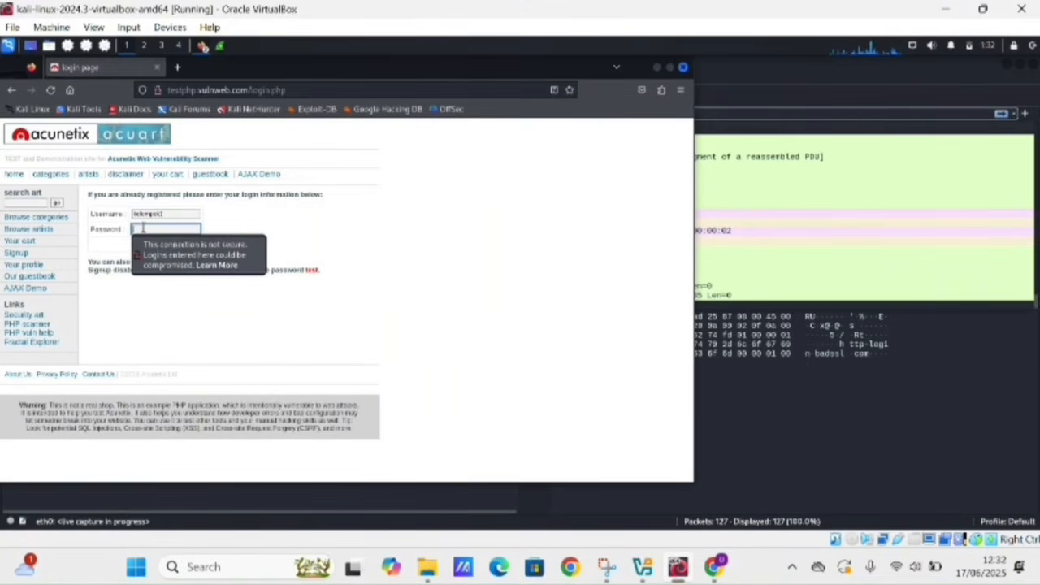
text(test)
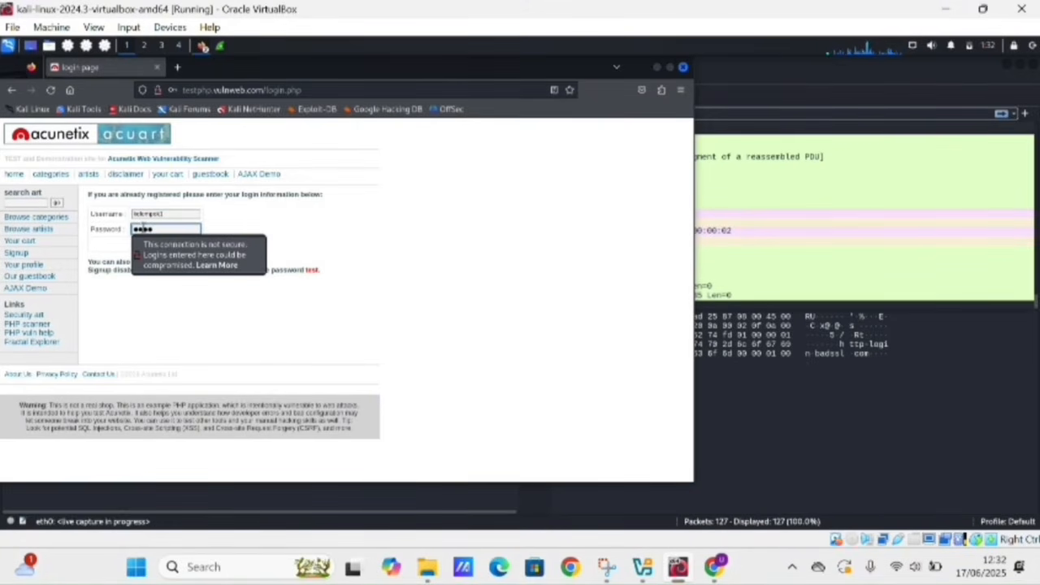
key(BackSpace)
key(BackSpace)
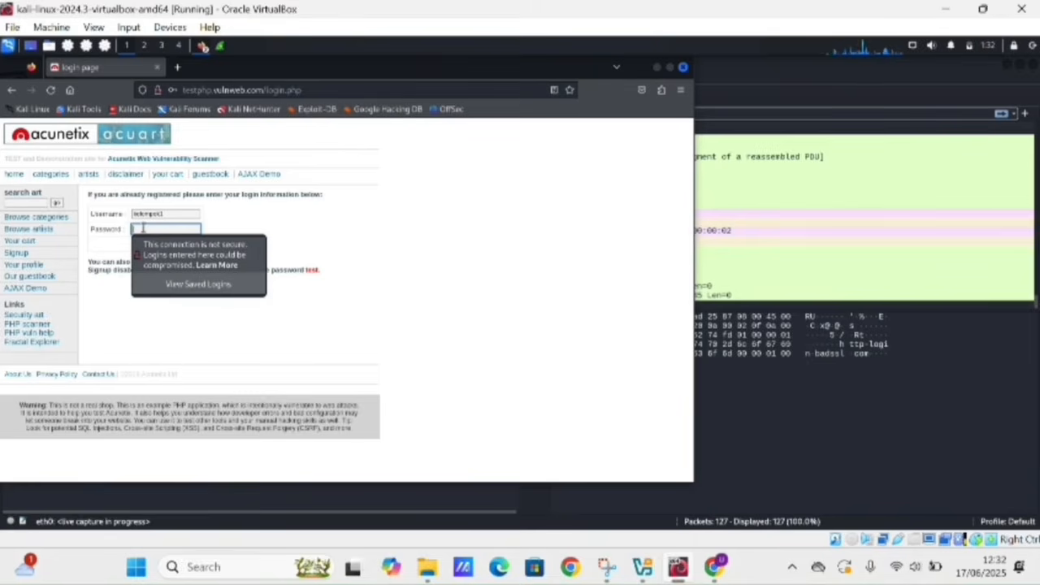
text(test12)
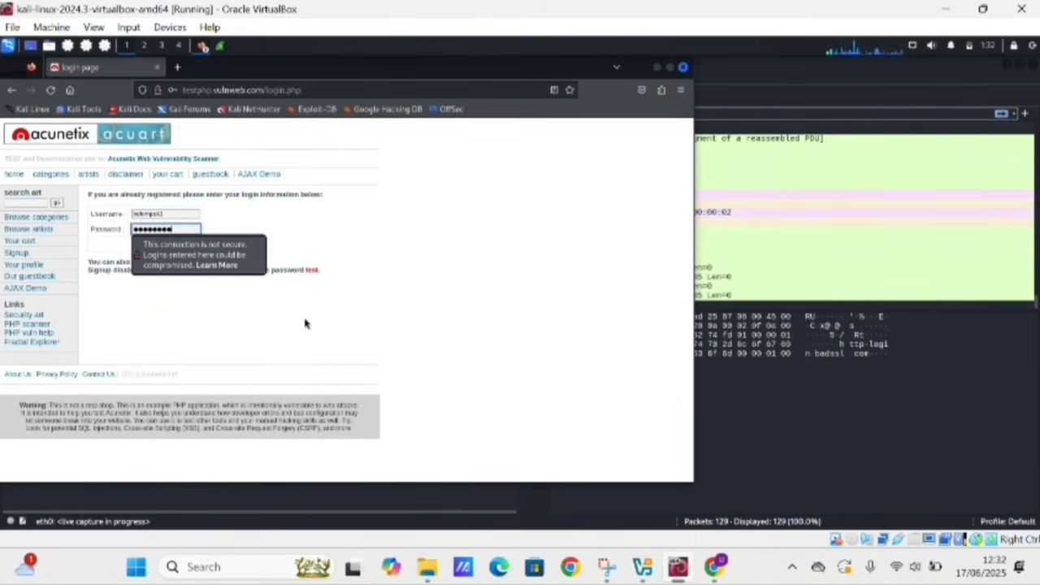
- Submit the login, declining to save the credentials in Firefox
click(281, 330)
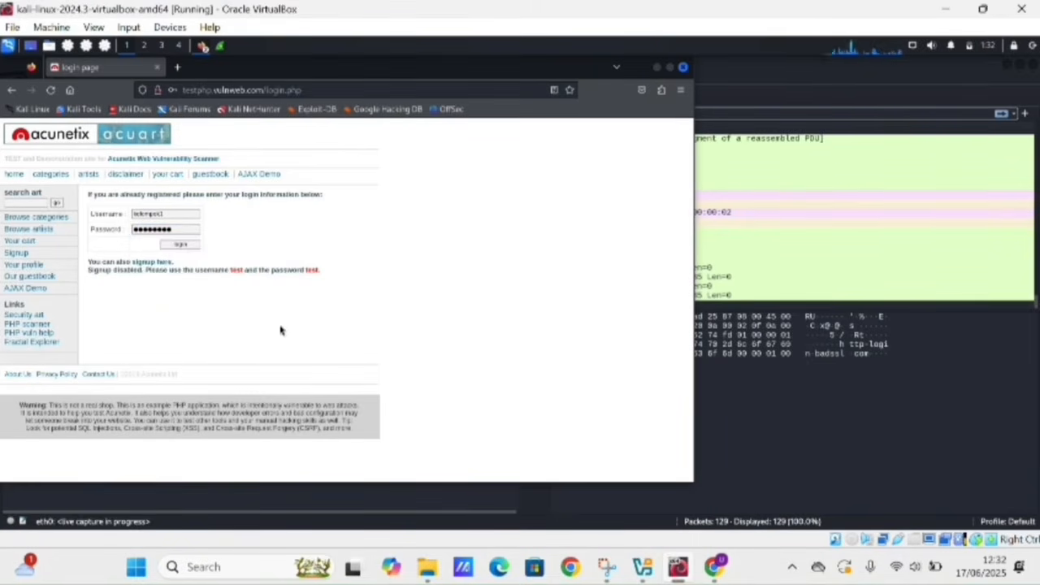
click(182, 246)
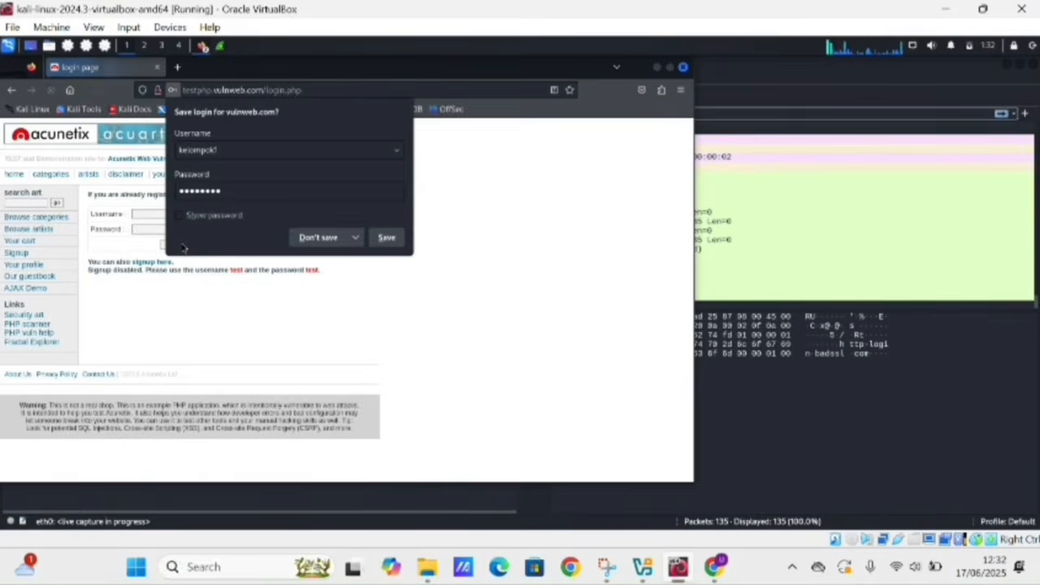
click(318, 237)
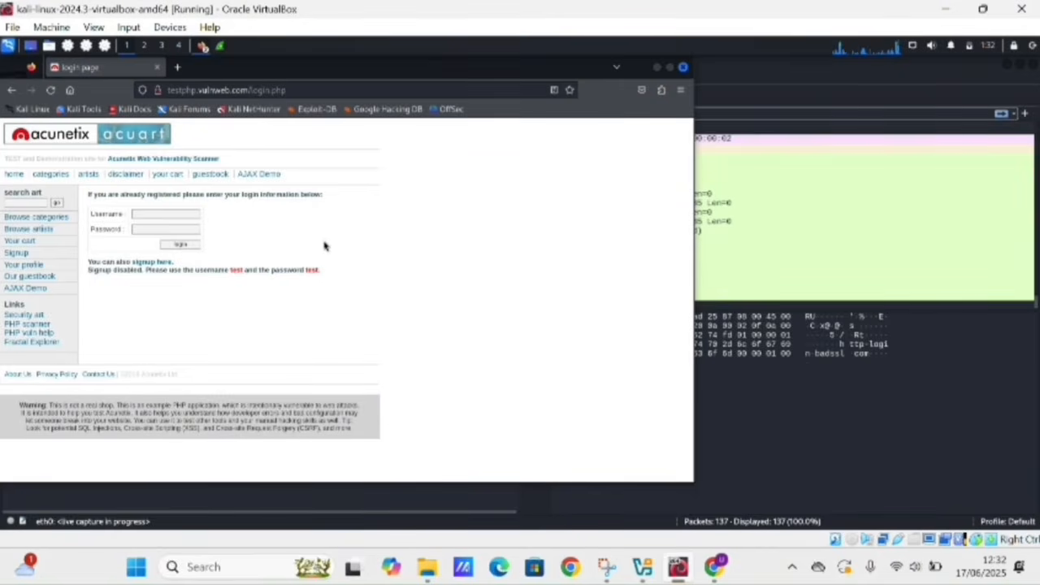
click(847, 270)
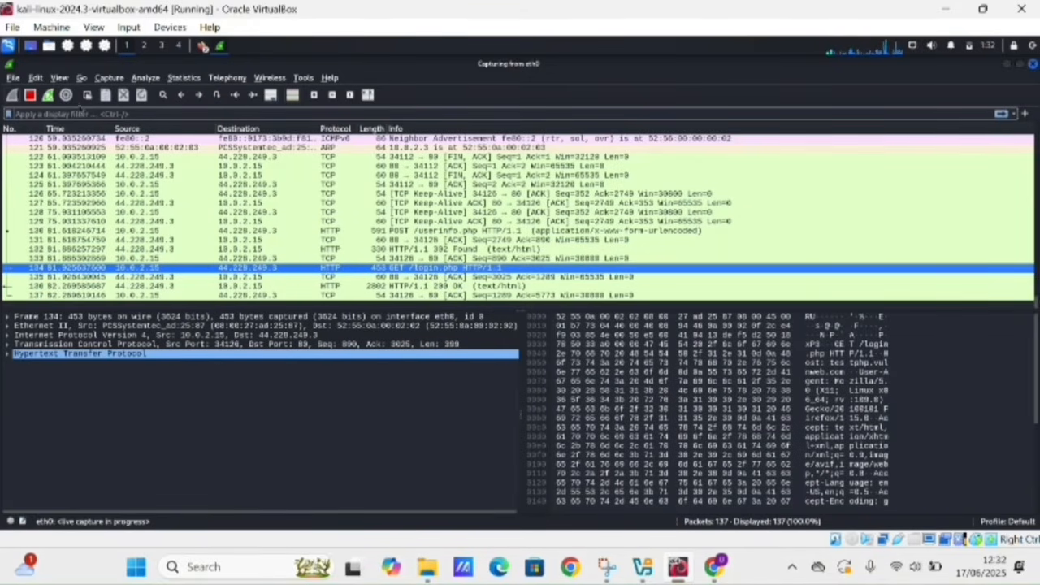
- Apply the 'http' display filter and select the POST /userinfo.php packet
click(73, 112)
text(http)
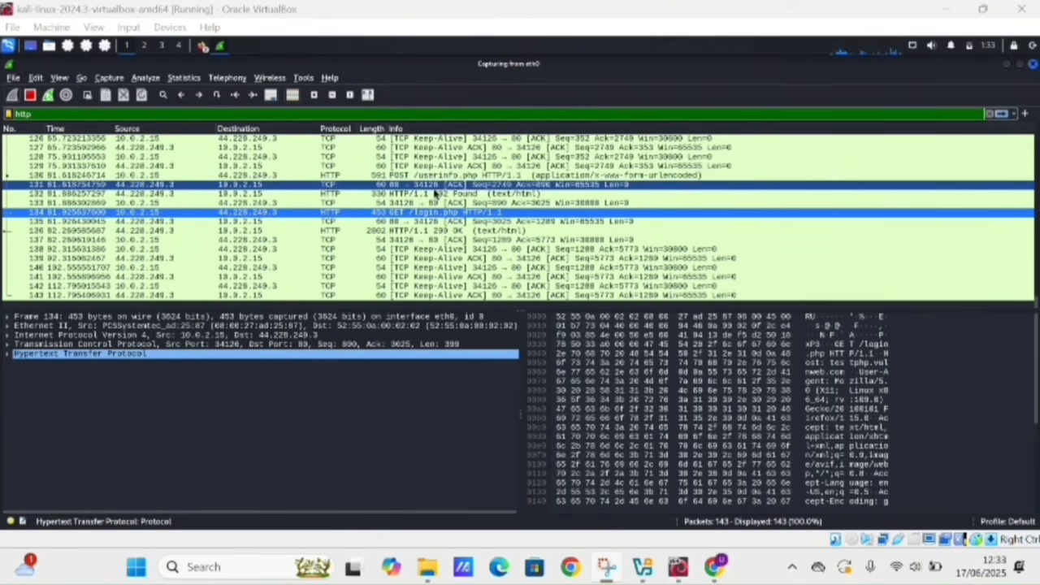
click(428, 176)
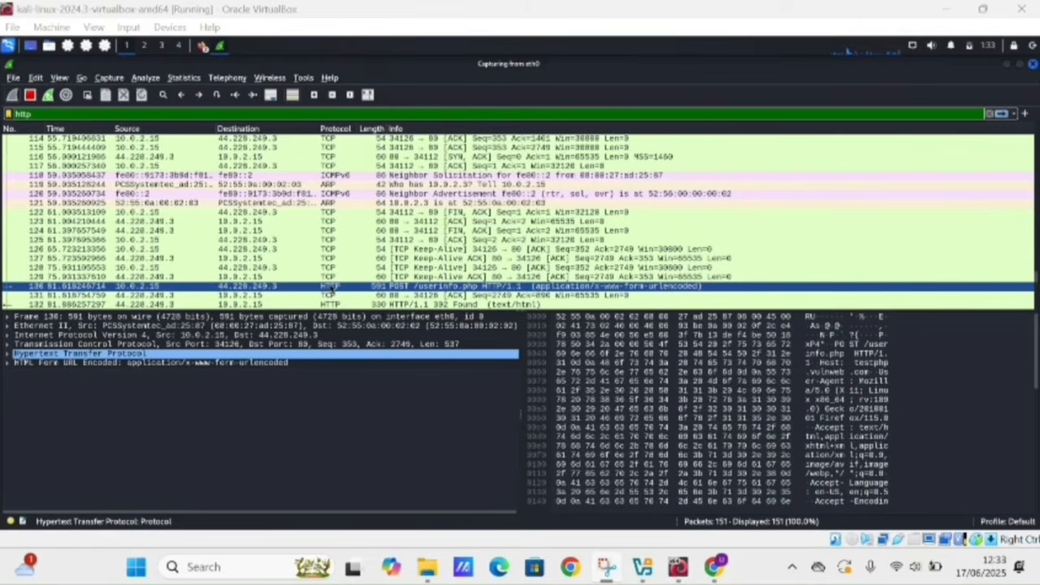
- Follow the POST packet's TCP stream 17, find the username in it, then close
right_click(315, 288)
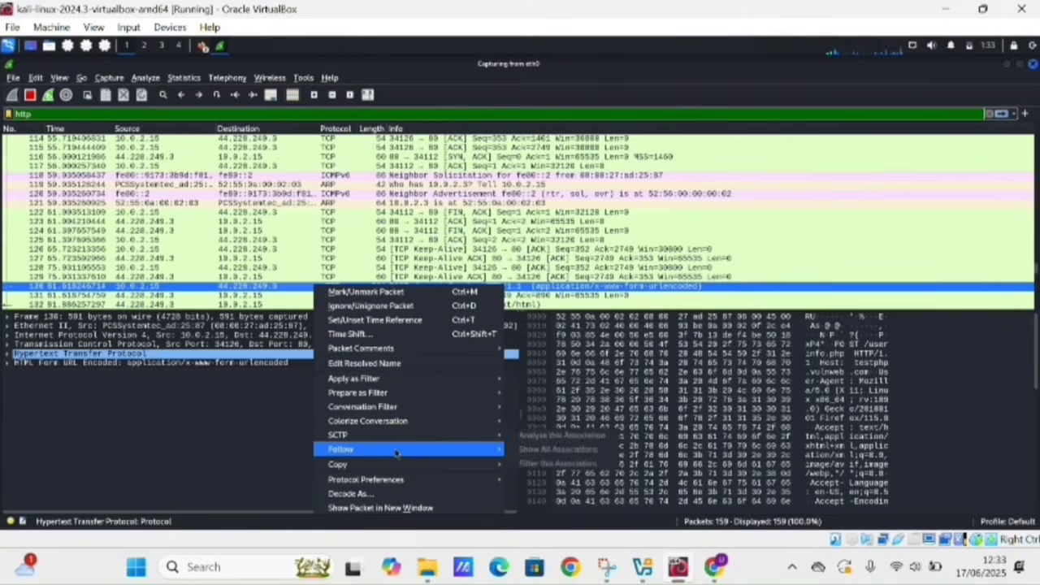
mouse_move(397, 453)
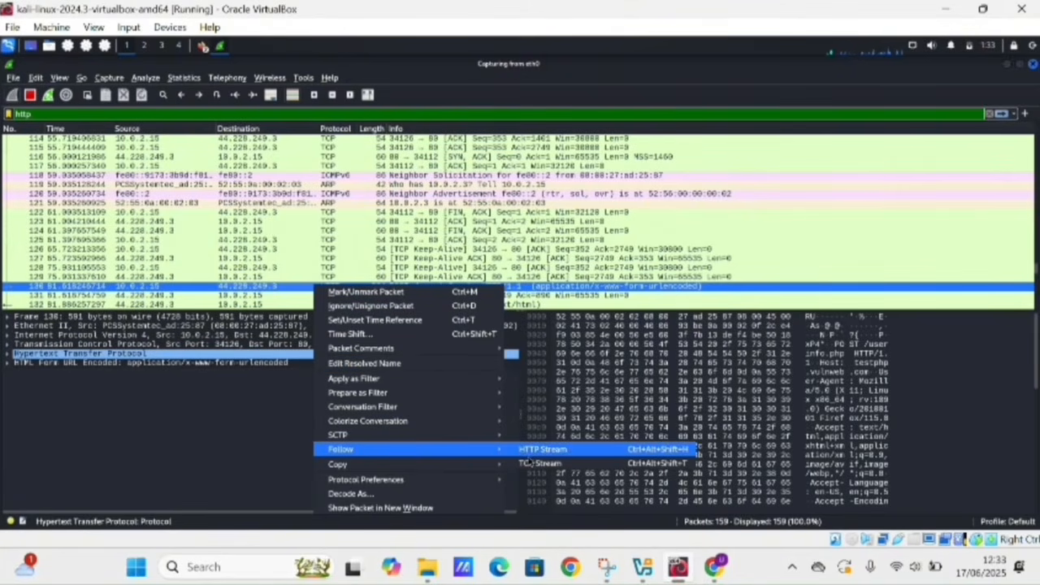
click(529, 464)
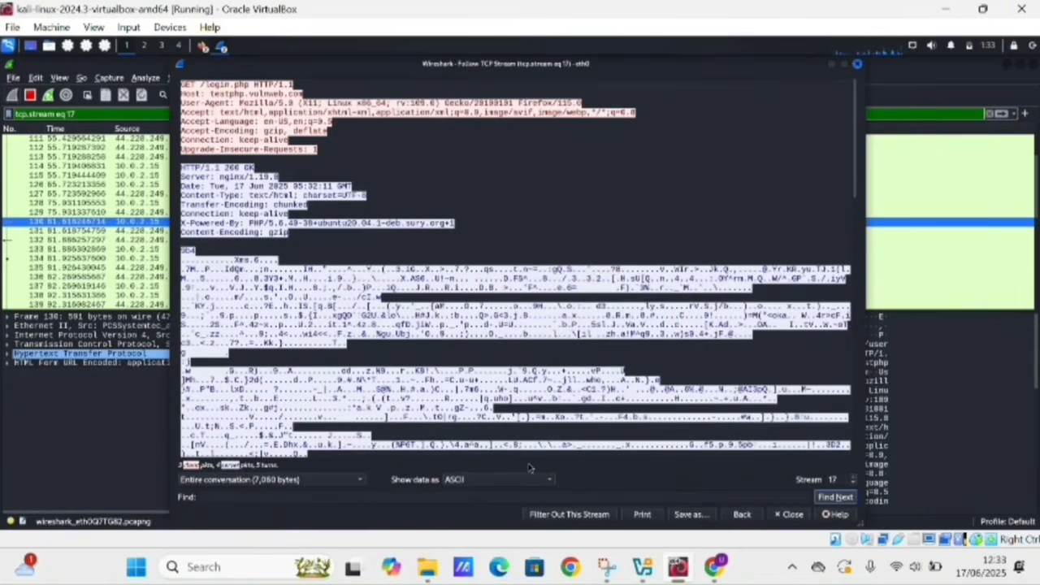
click(332, 498)
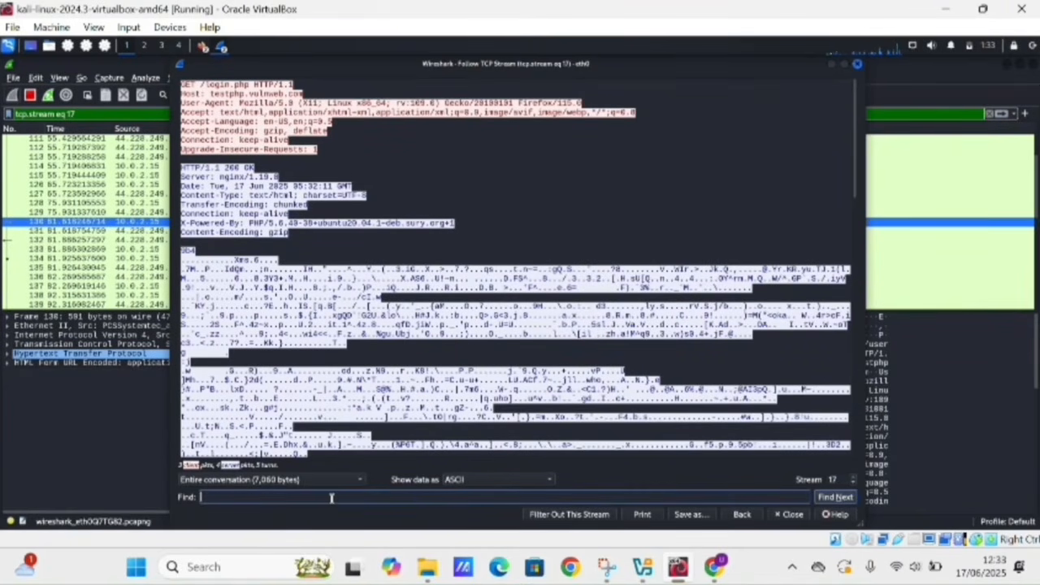
text(kelompok1)
key(Return)
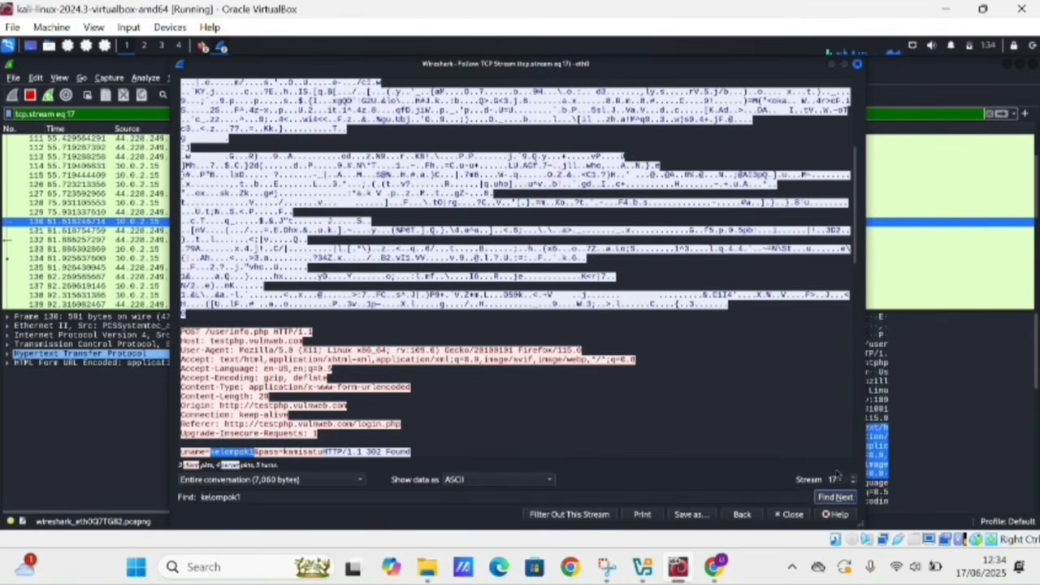
click(790, 514)
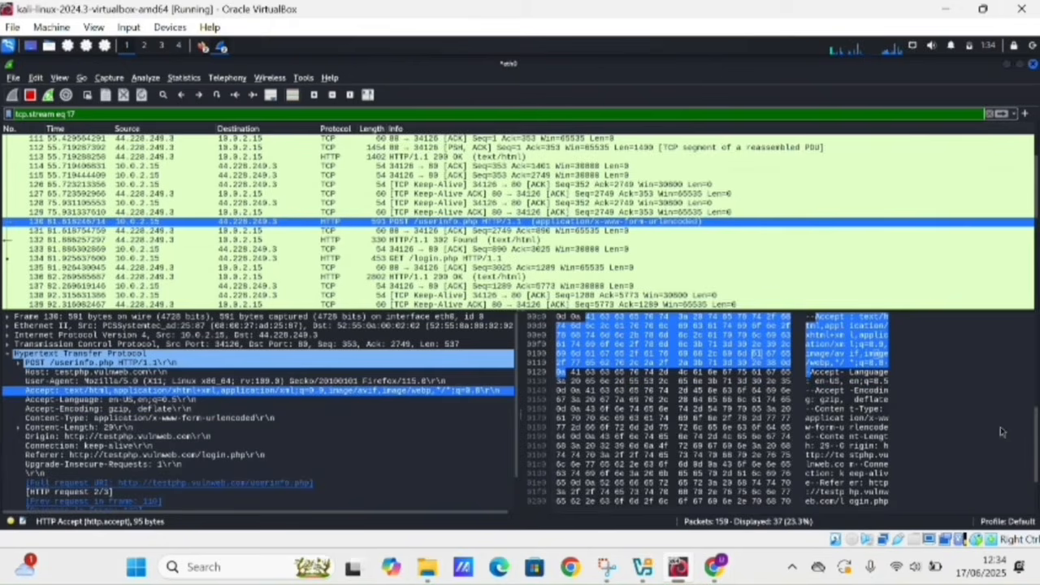
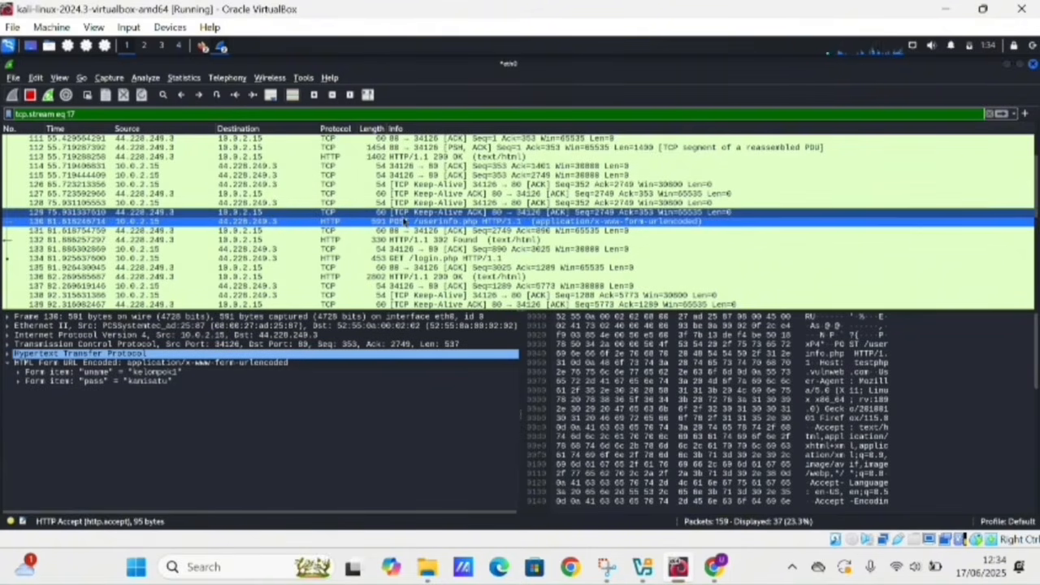
- Follow the TCP stream of the POST /userinfo.php login packet, filtering to tcp.stream eq 17
right_click(403, 228)
mouse_move(490, 388)
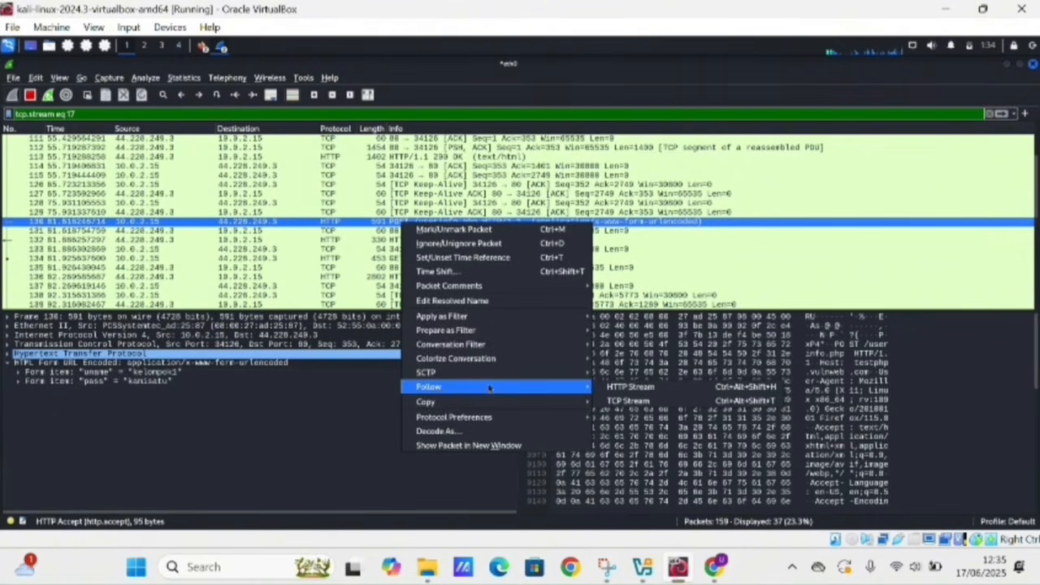
mouse_move(562, 379)
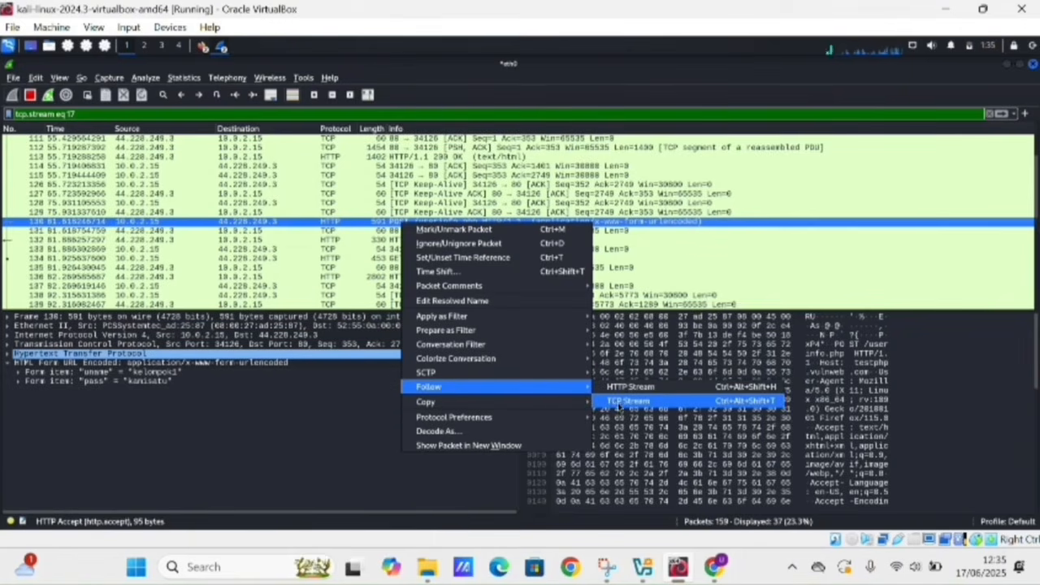
click(630, 401)
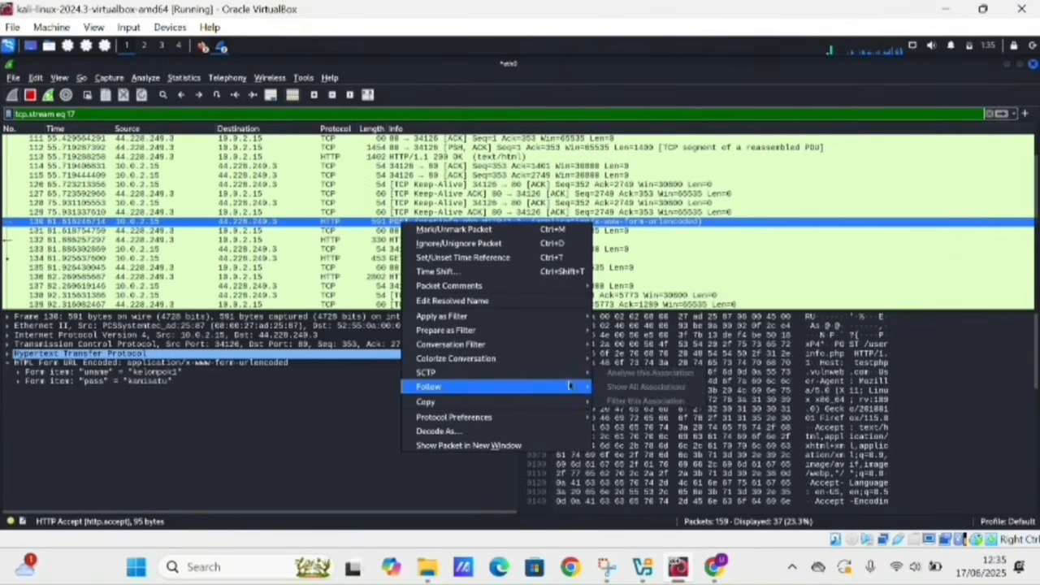
mouse_move(563, 379)
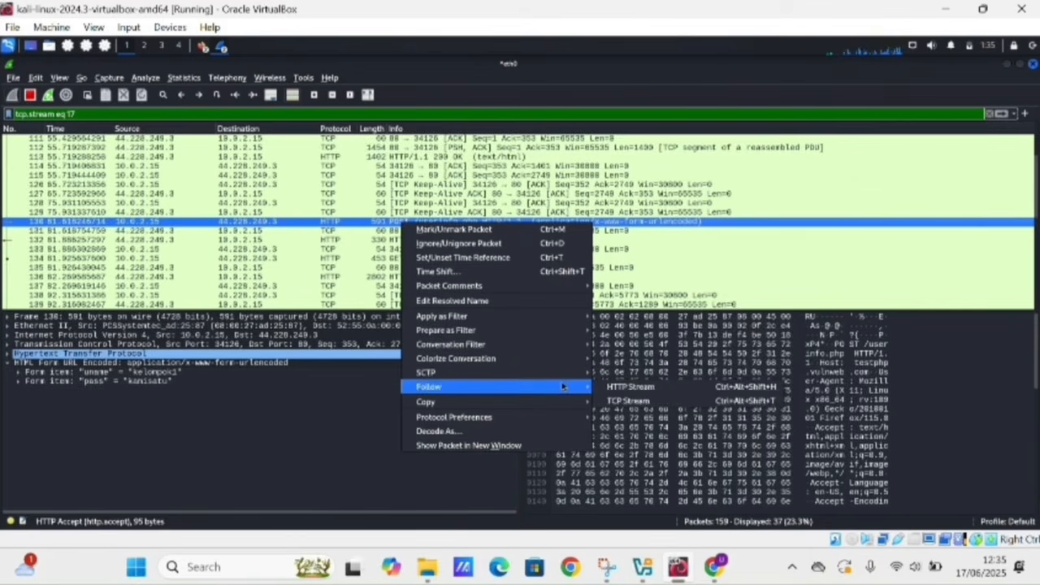
click(623, 404)
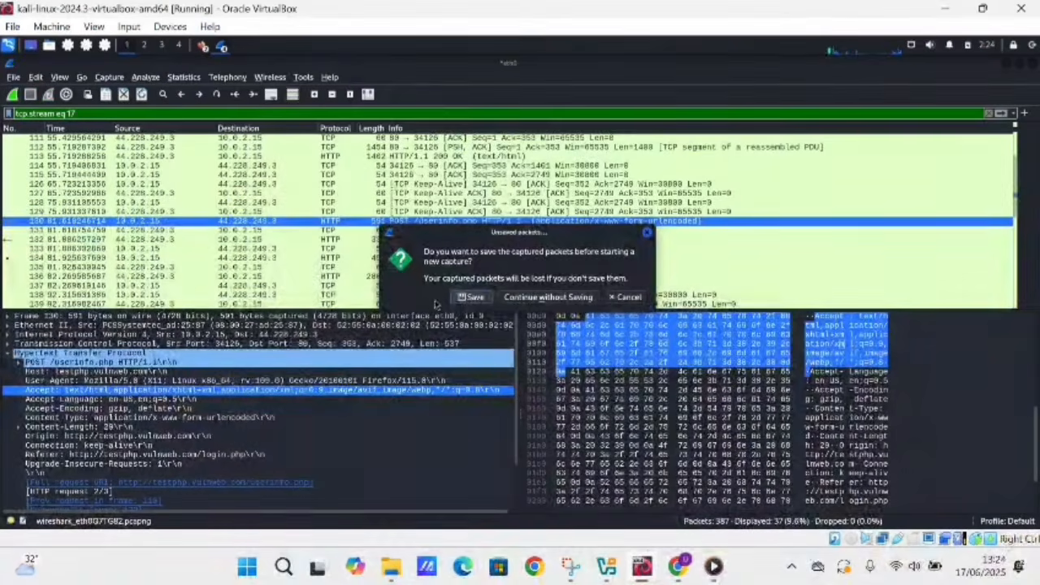
- Save the unsaved packets into /home/kali/Downloads, starting the pcapng file name 'has'
click(472, 298)
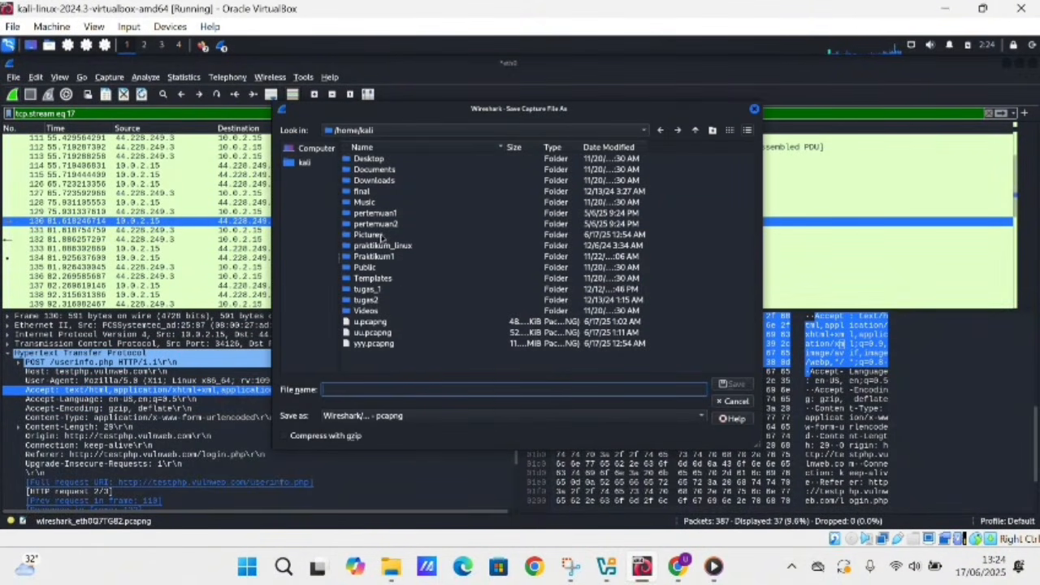
click(378, 183)
double_click(378, 183)
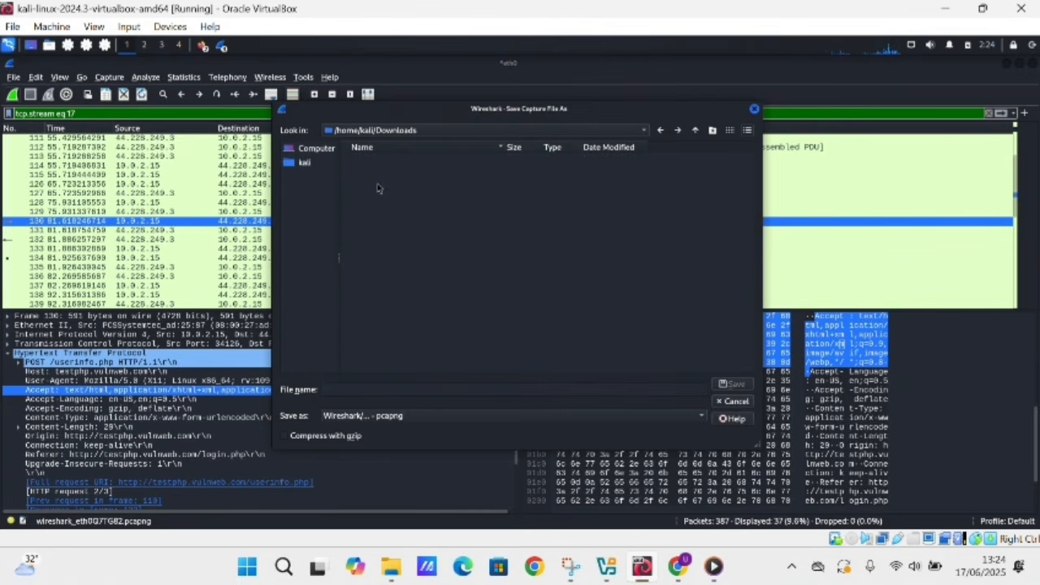
click(427, 388)
text(has)
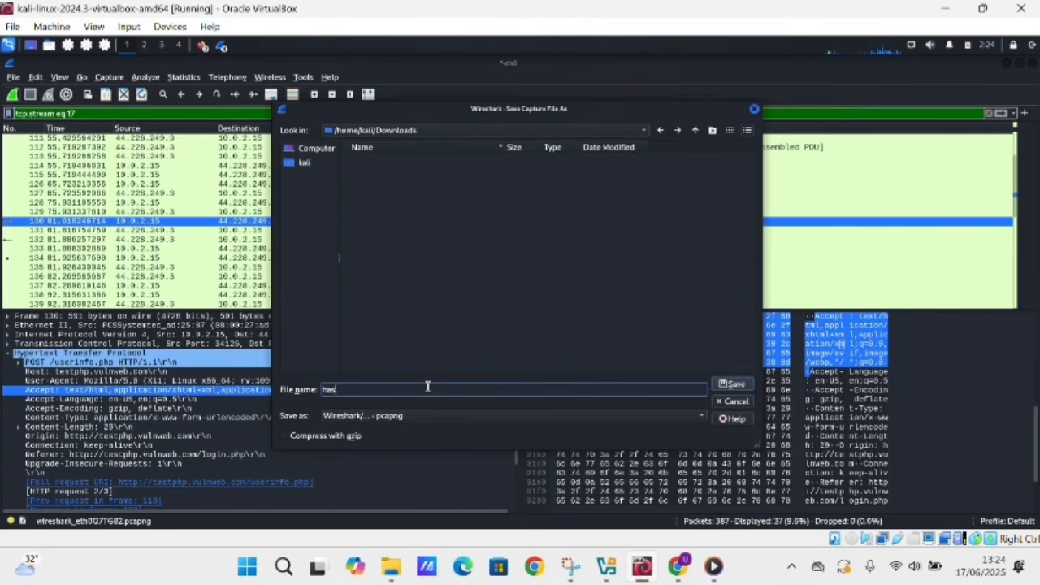